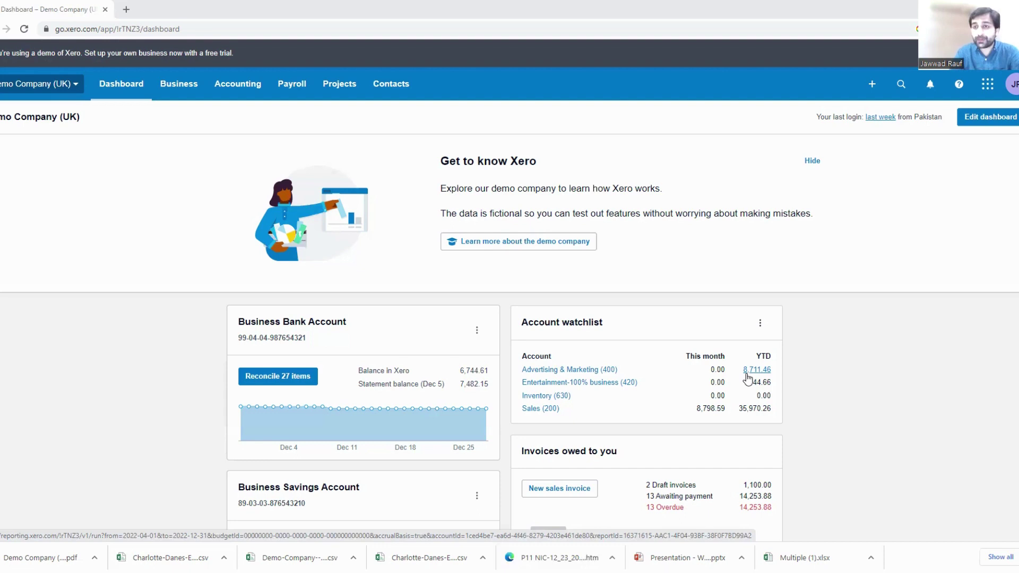
Step: Open Find and recode from Accounting > Advanced to see the earlier 28 Dec 2022 draft recode
click(240, 99)
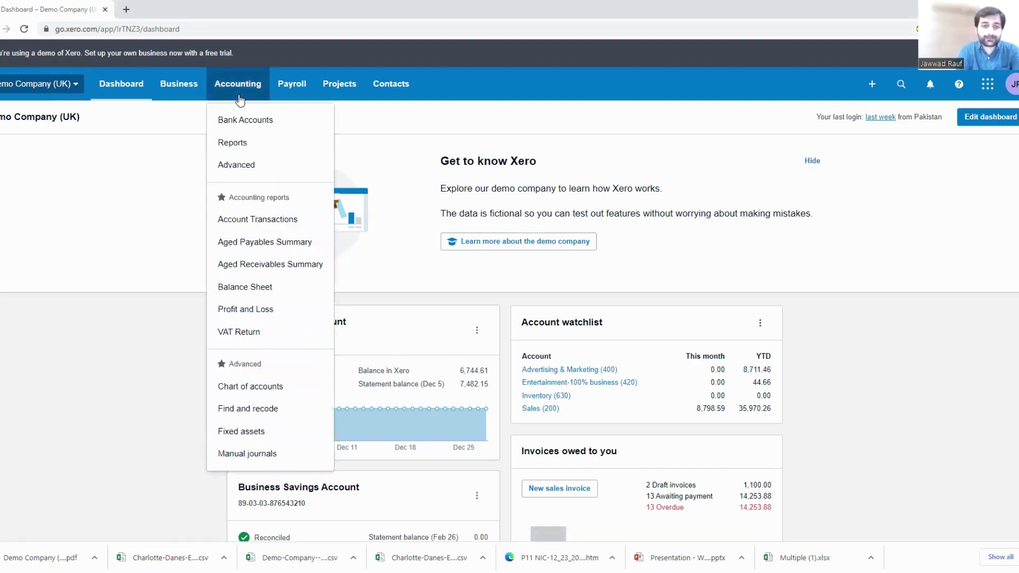
click(237, 166)
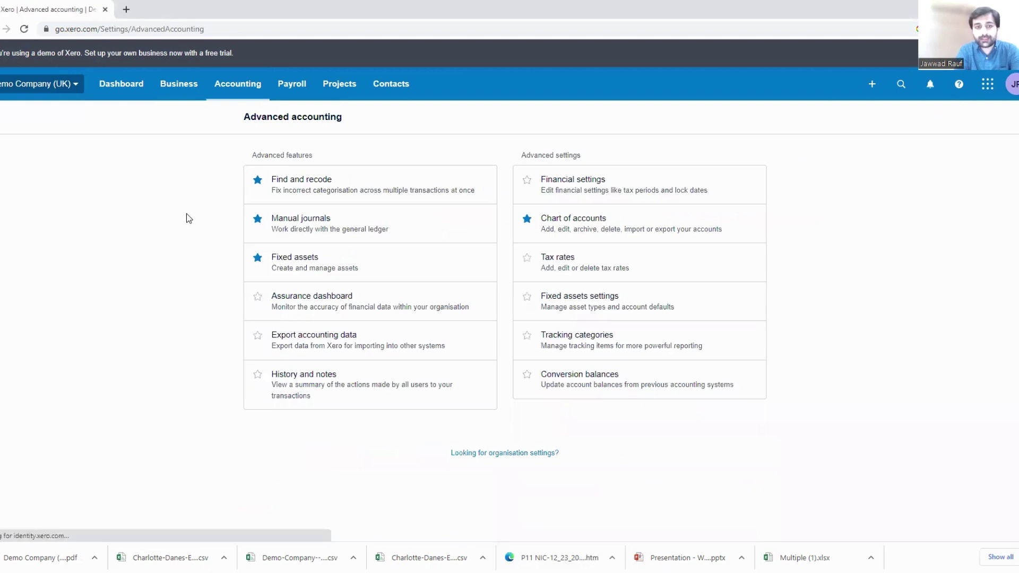
click(338, 188)
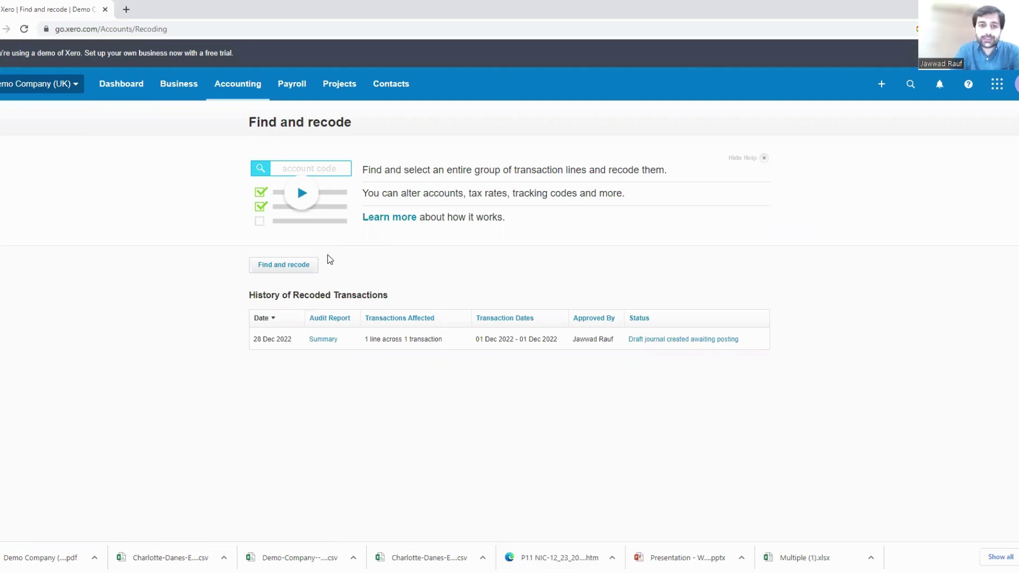
Step: Search for transaction lines where Type is Sales Invoice, returning 56 results
click(285, 268)
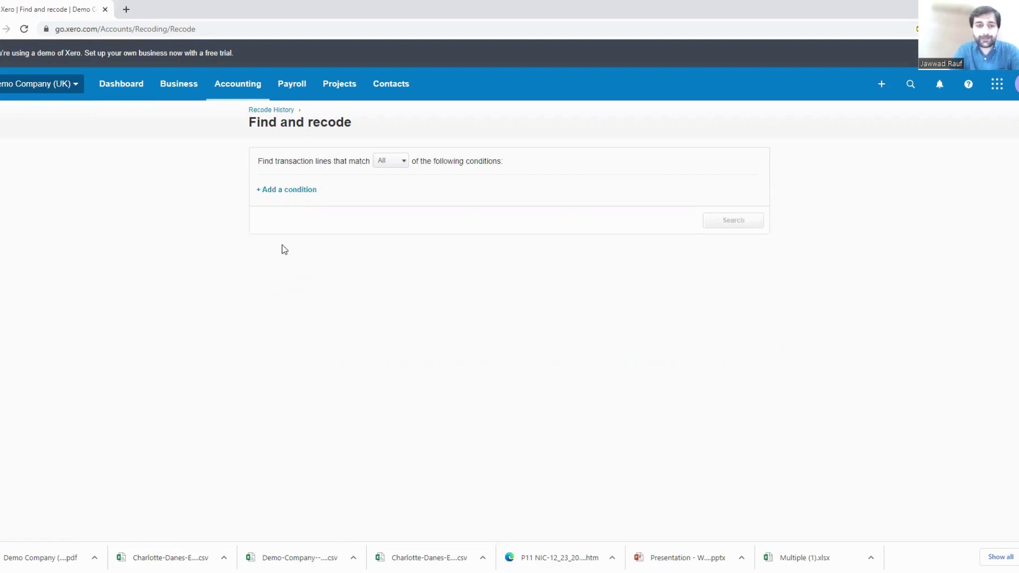
click(278, 194)
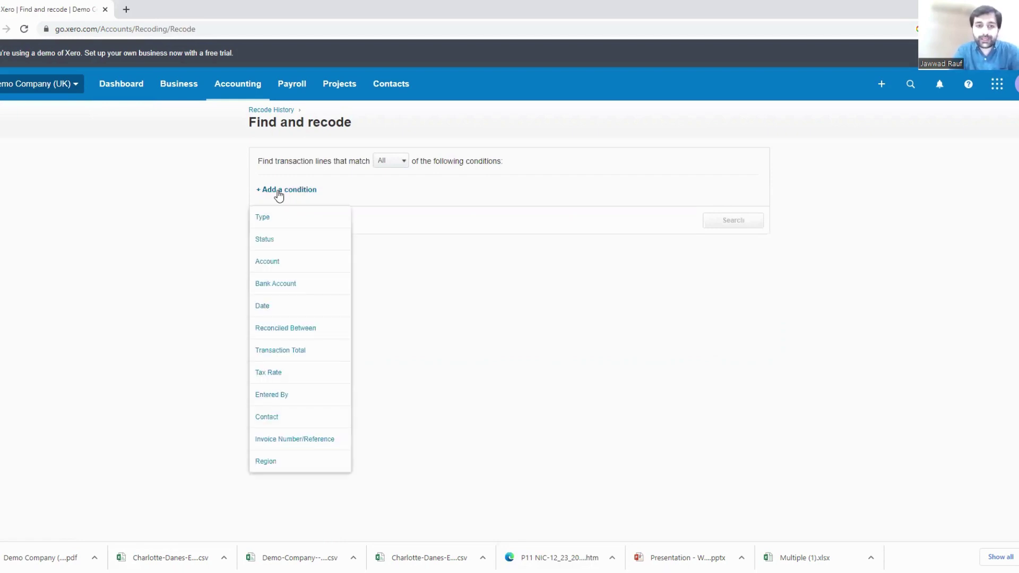
click(267, 222)
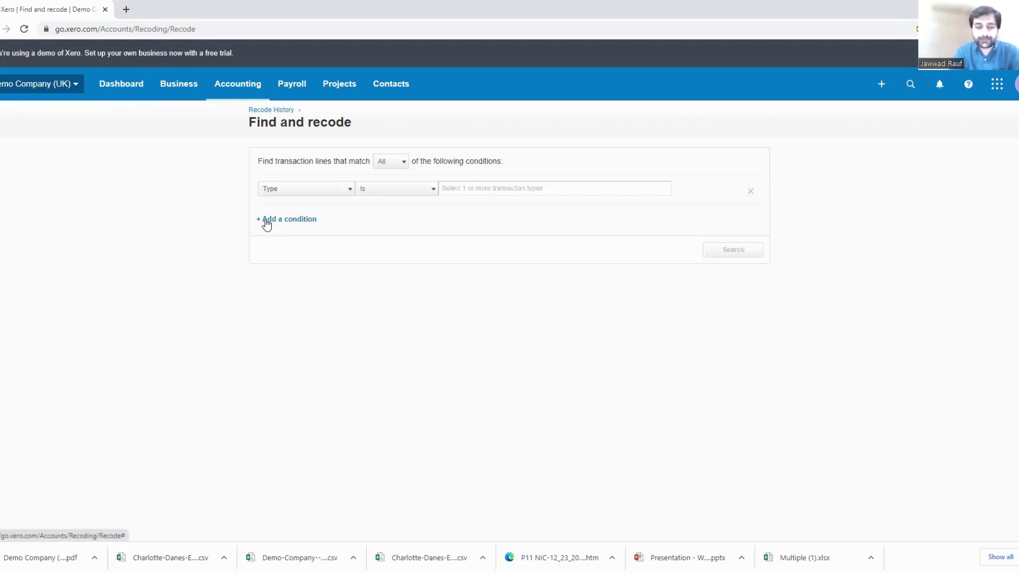
click(505, 189)
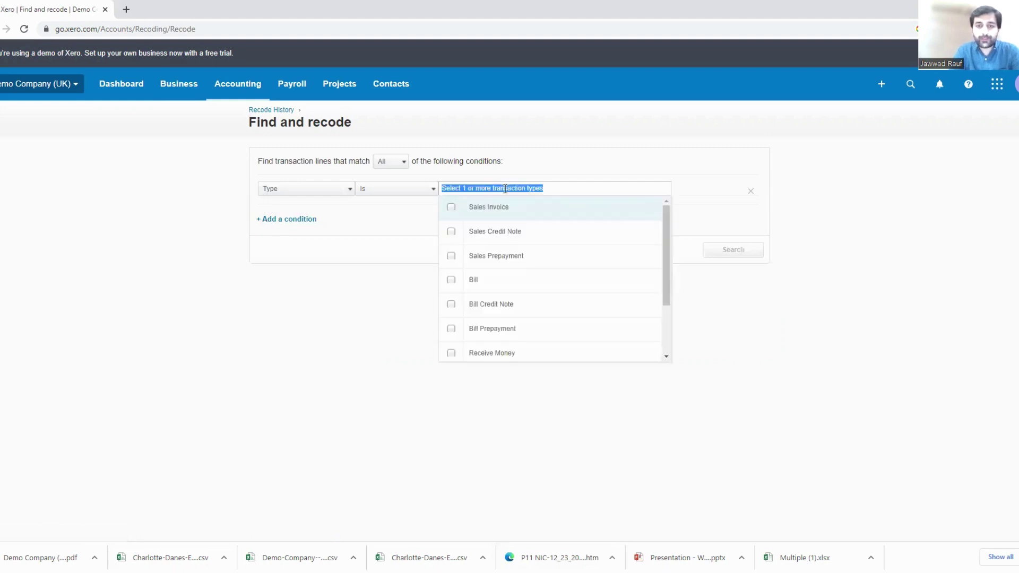
click(452, 212)
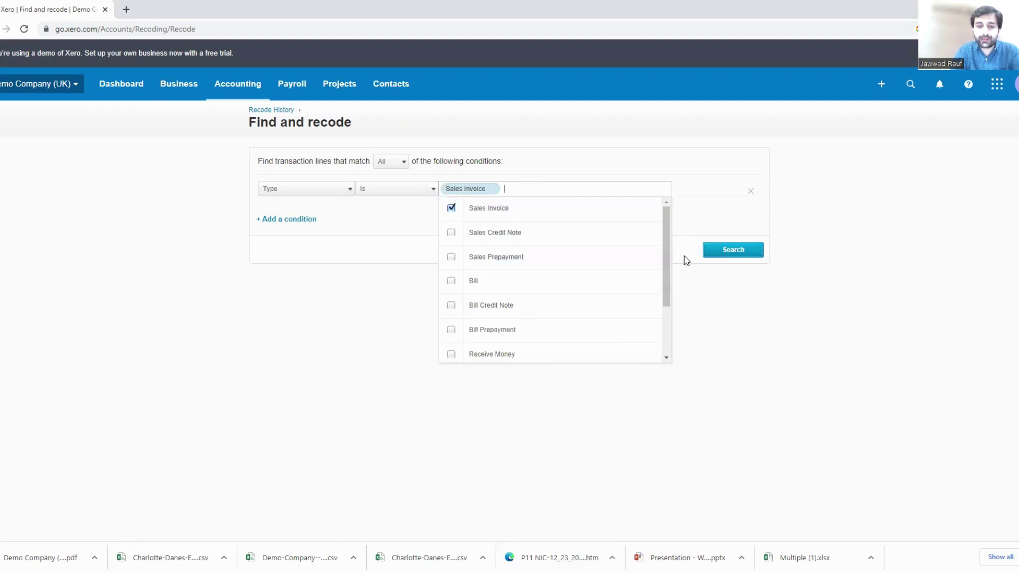
click(733, 250)
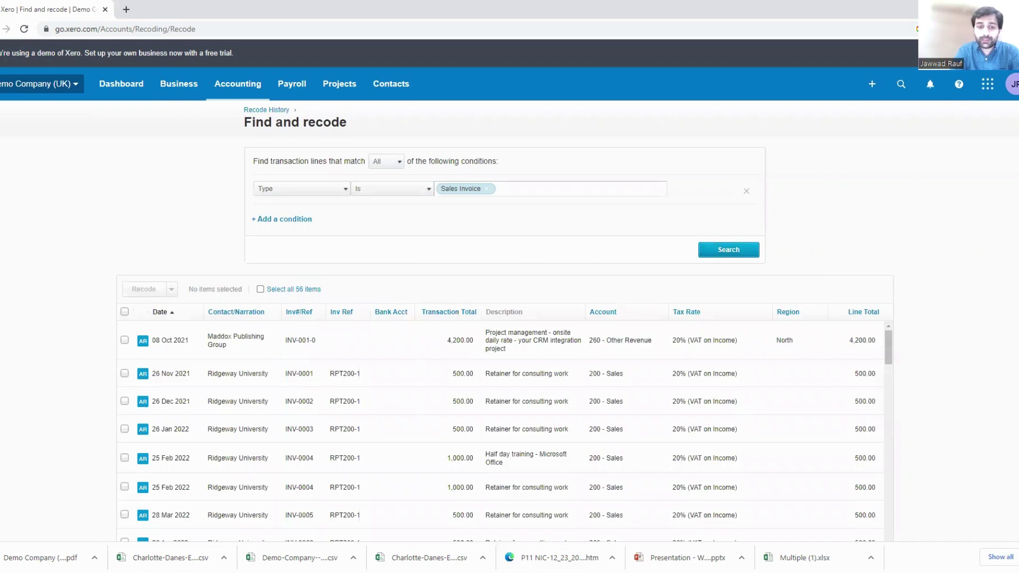
scroll(509, 292, down, 2)
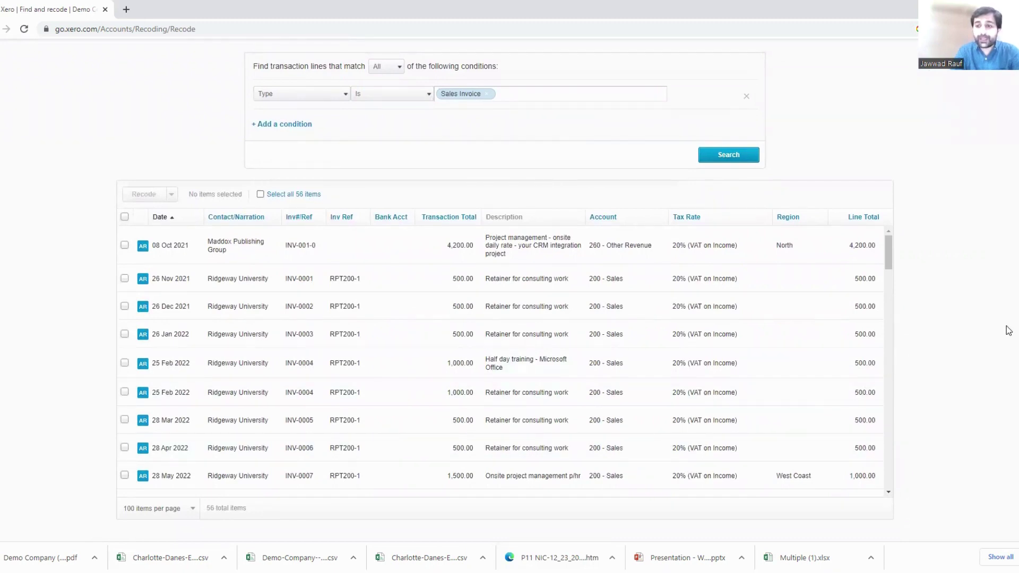
scroll(509, 292, up, 2)
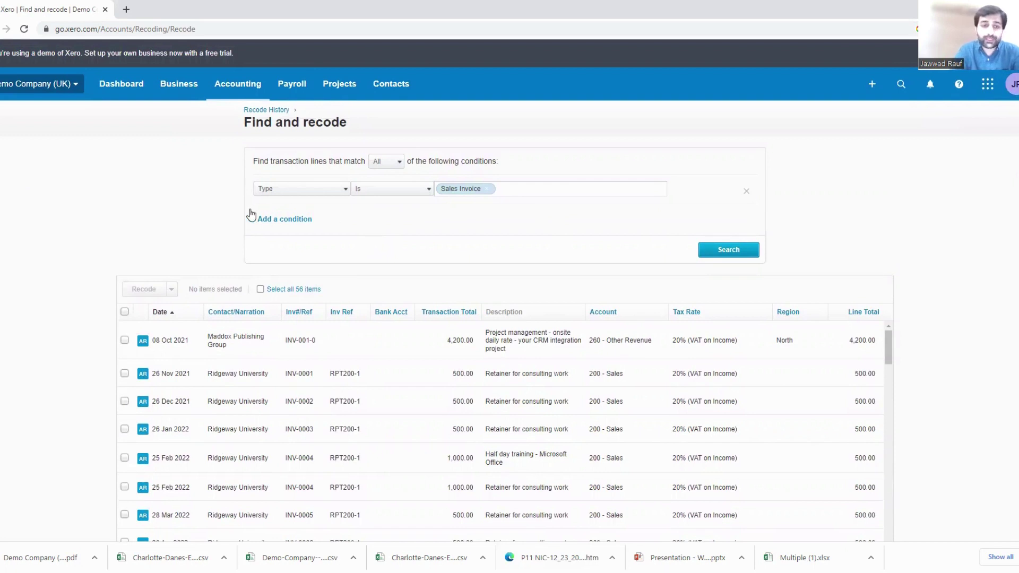
Step: Add a Date condition between 1 Dec 2022 and 15 Dec 2022, narrowing results to 10 lines
click(278, 221)
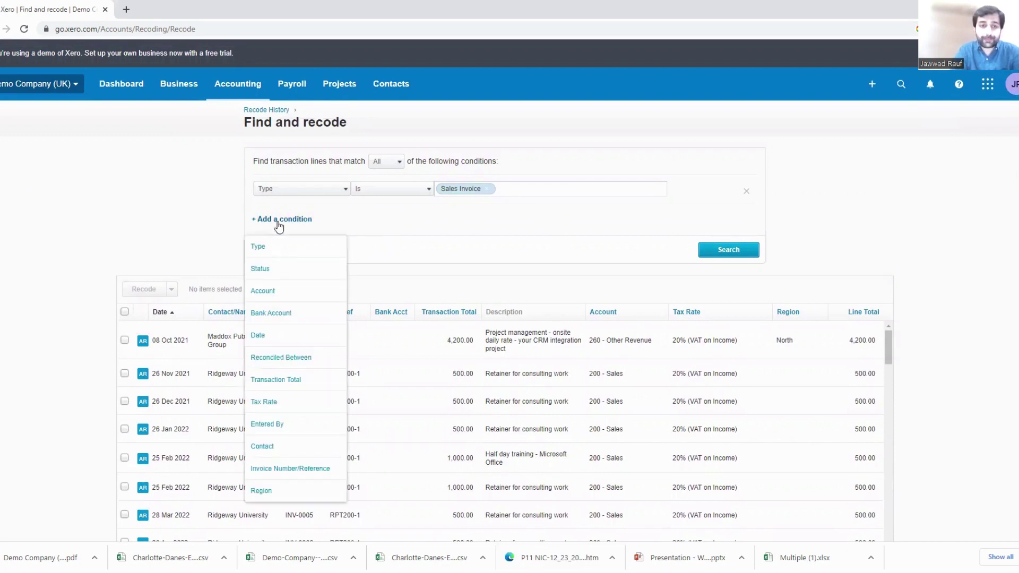
click(261, 339)
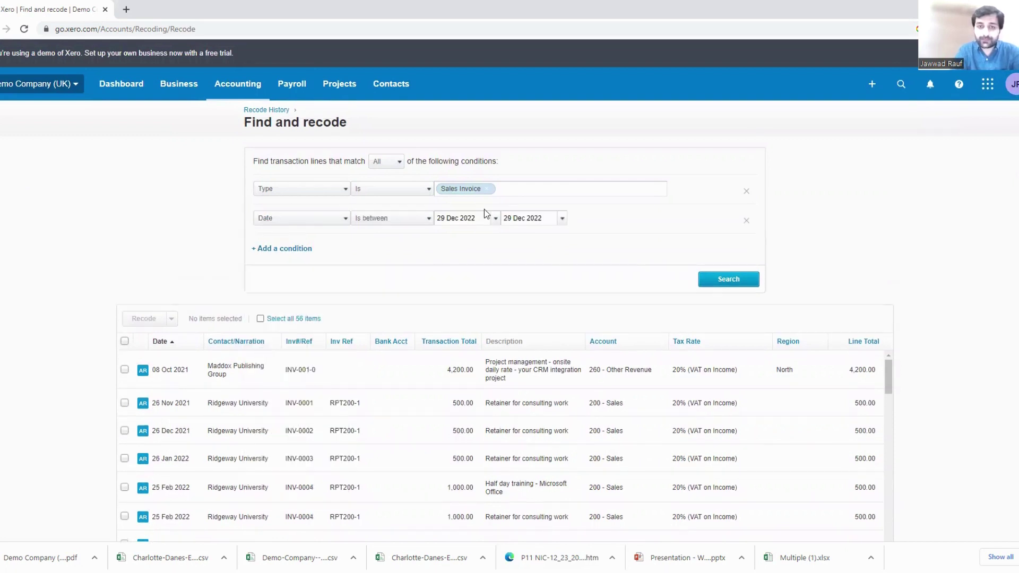
click(496, 219)
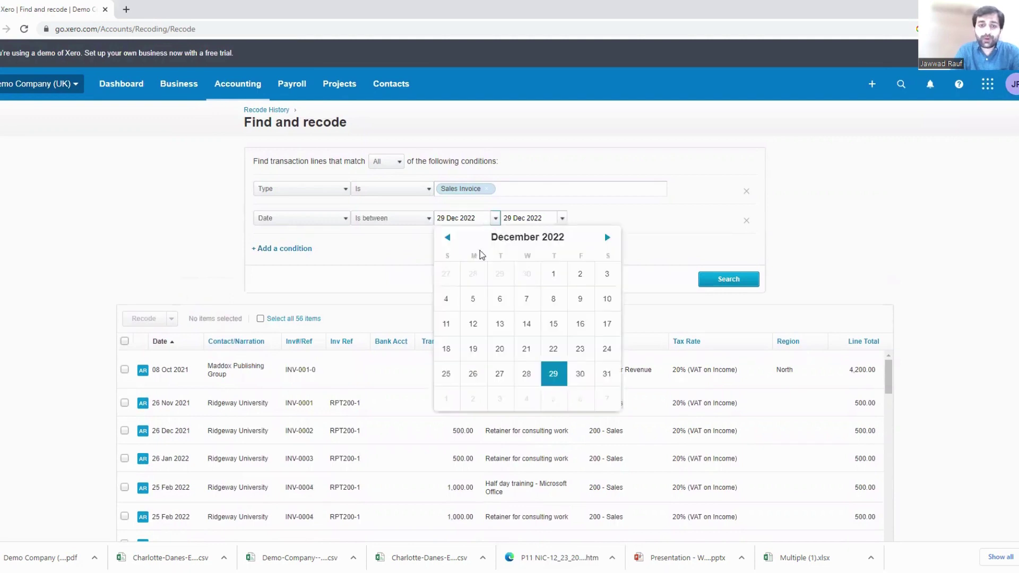
click(556, 275)
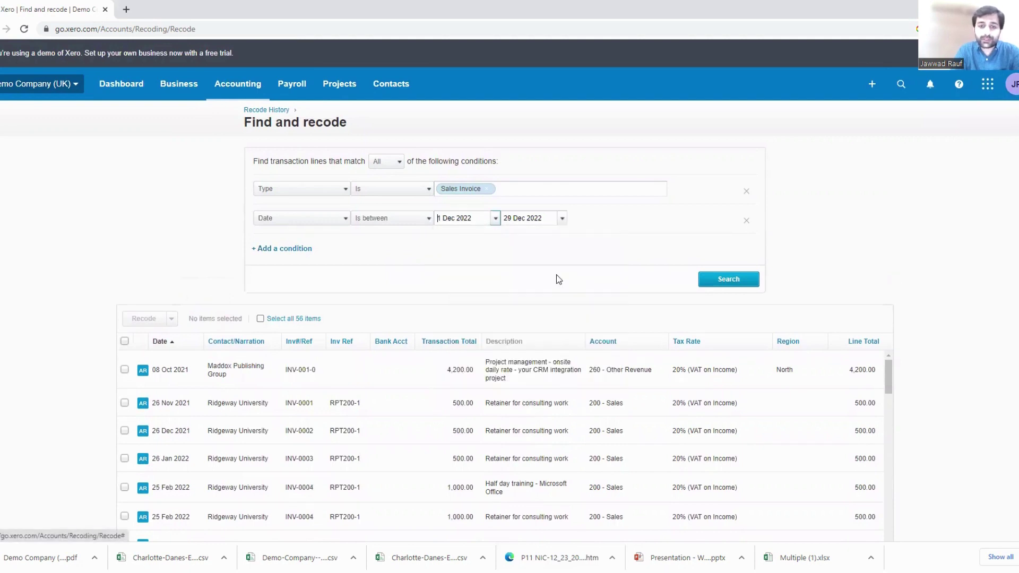
click(562, 218)
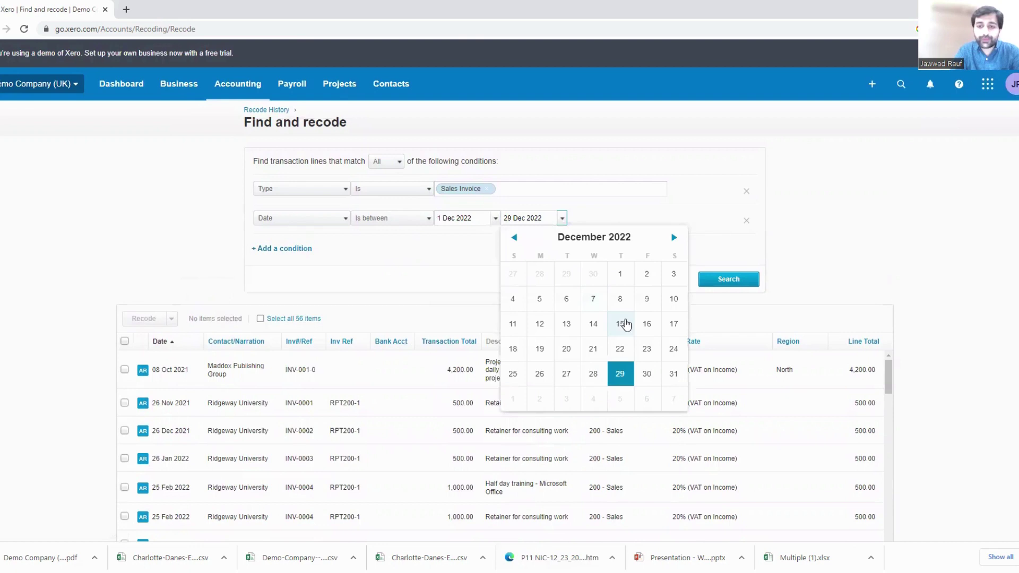
click(621, 323)
click(728, 279)
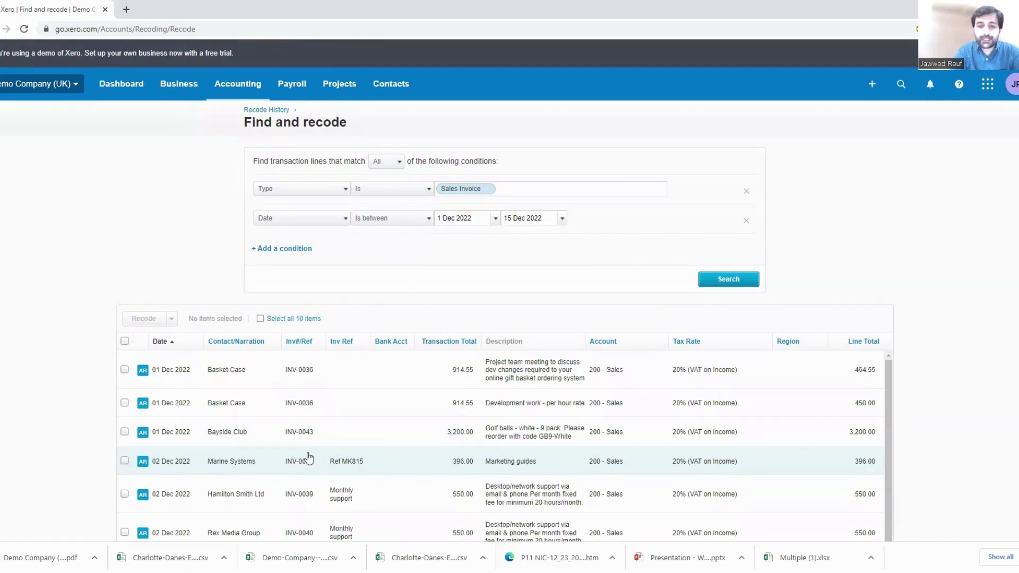
Step: Tick the 396.00 INV-0037 Marketing guides line dated 2 Dec 2022
click(125, 462)
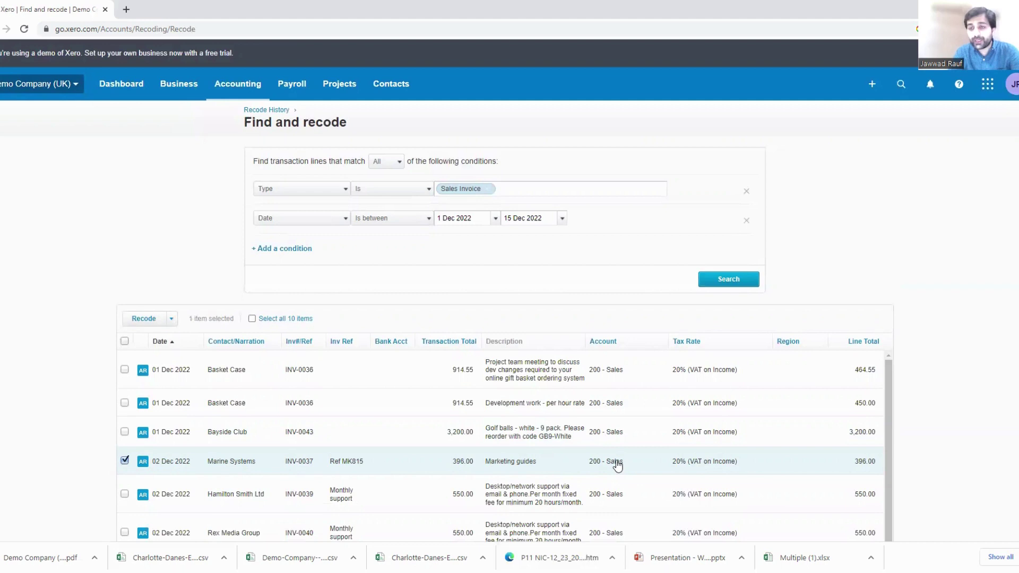
Step: Choose Recode with a manual journal and set the account to 260 - Other Revenue
click(172, 320)
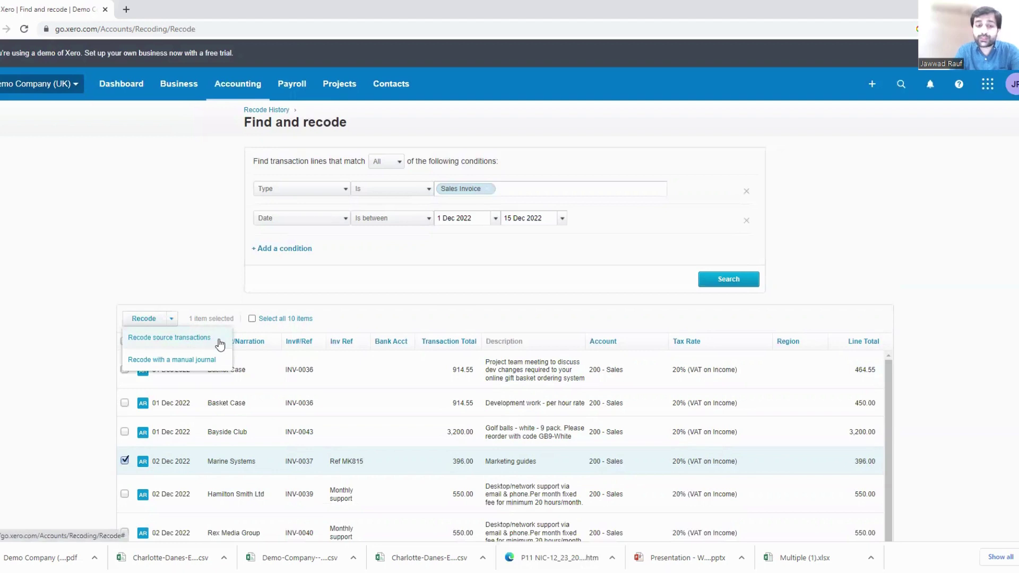
click(195, 360)
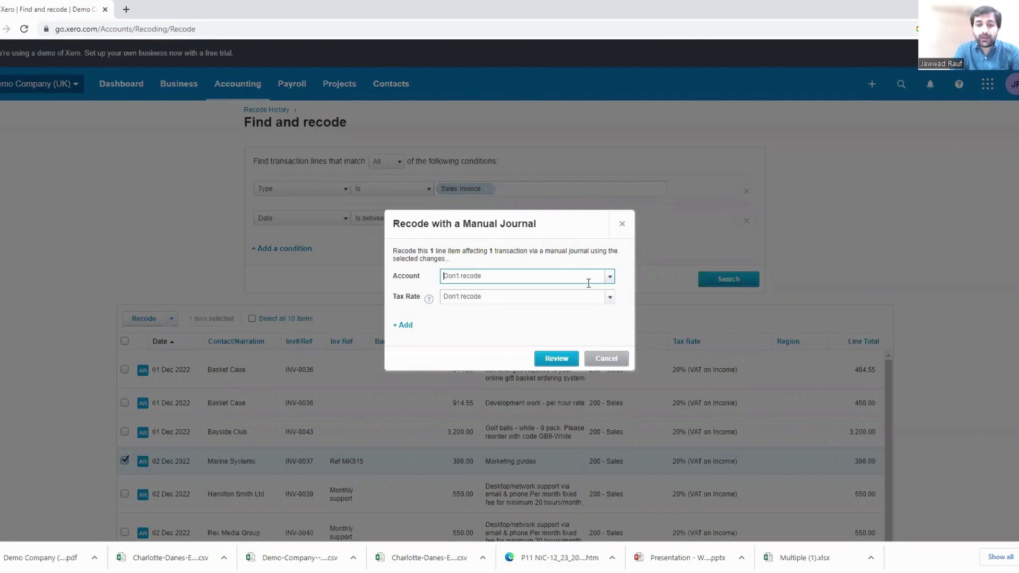
click(609, 278)
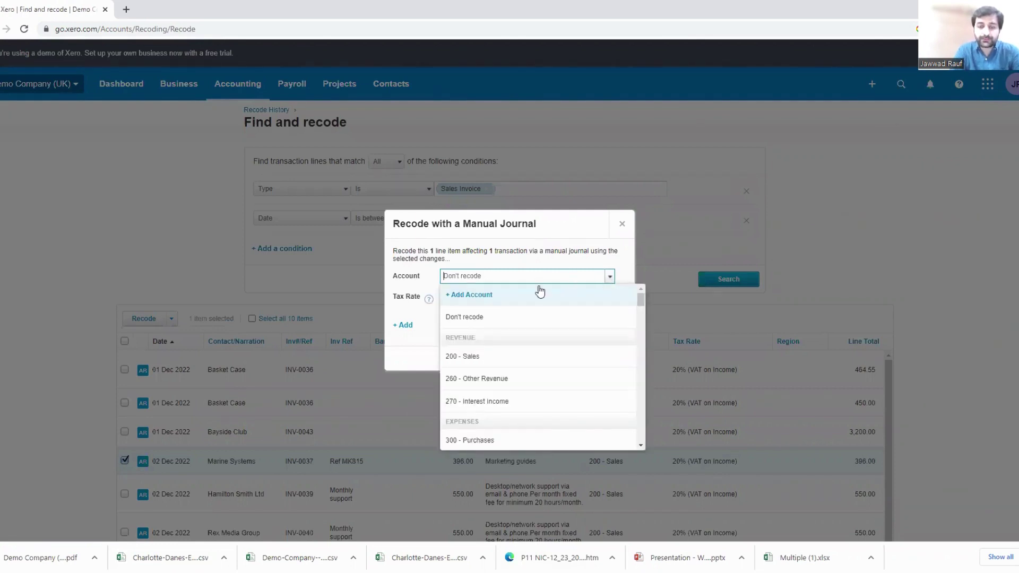
click(482, 378)
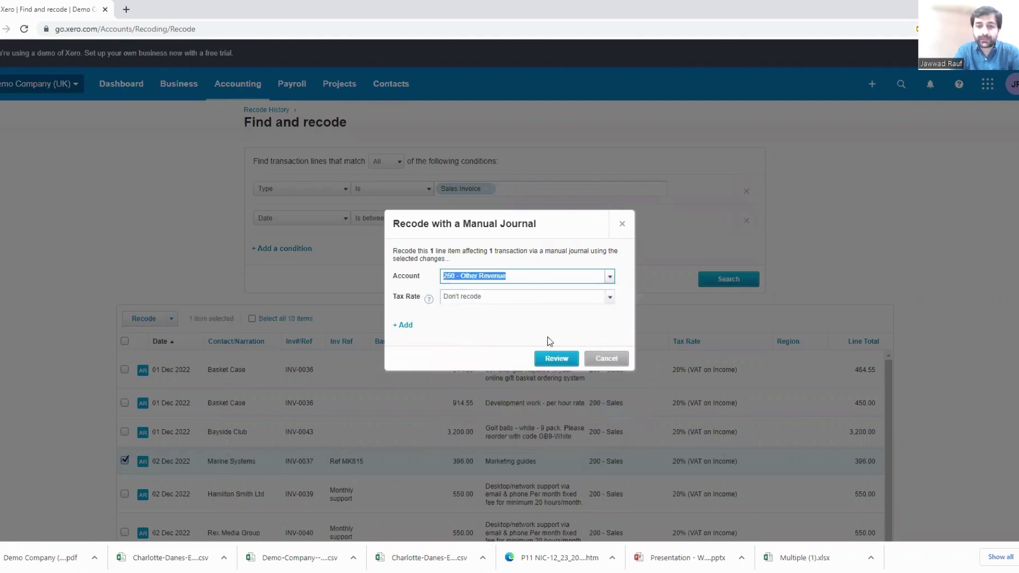
Step: Review the recode to confirm 1 line item goes to 260 - Other Revenue
click(556, 358)
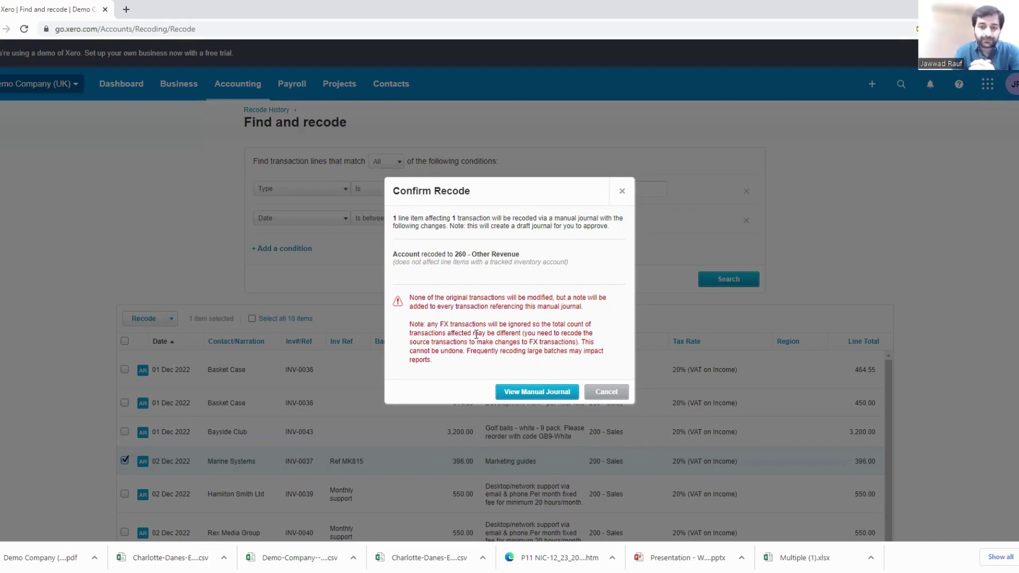
Step: Create and view the draft journal moving 396.00 from 200 - Sales to 260 - Other Revenue
click(539, 393)
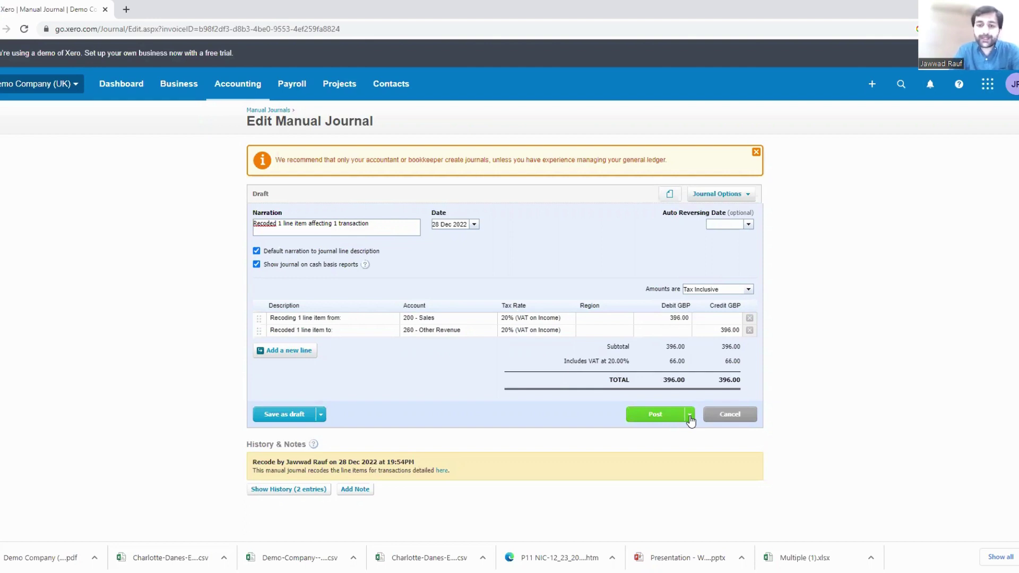
click(690, 416)
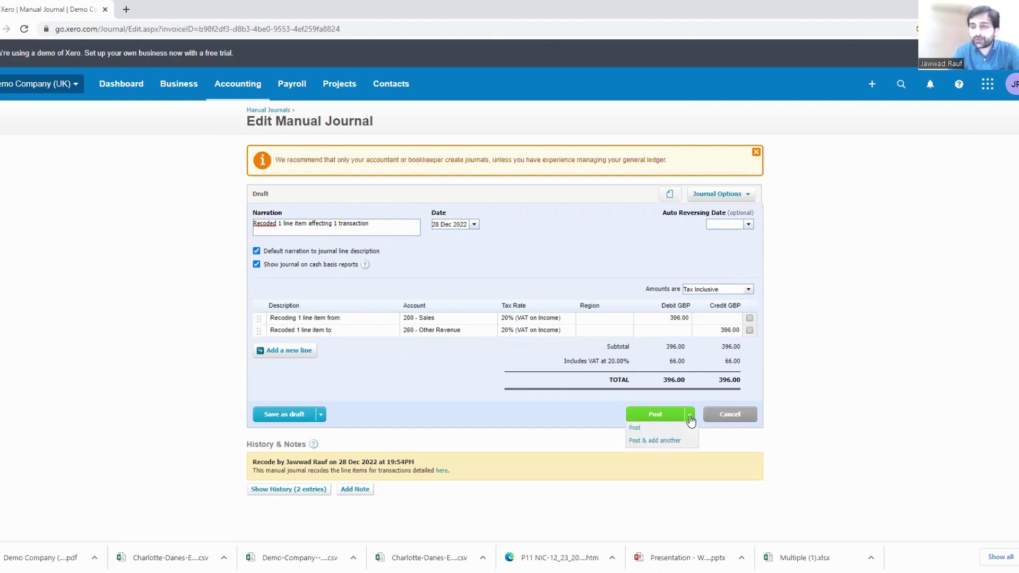
Step: Post the 396.00 recode journal and check it appears under Posted manual journals
click(654, 415)
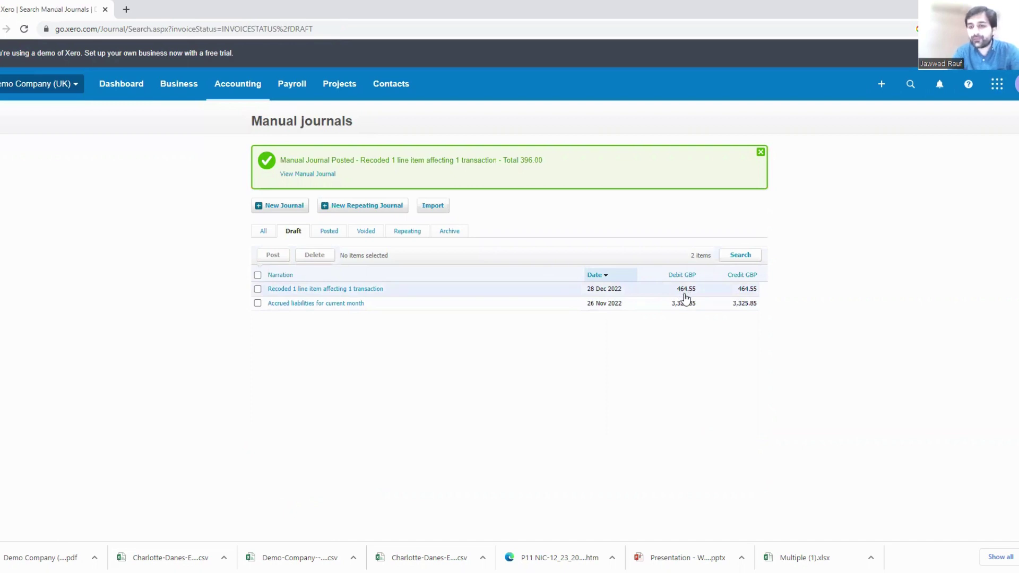
click(329, 290)
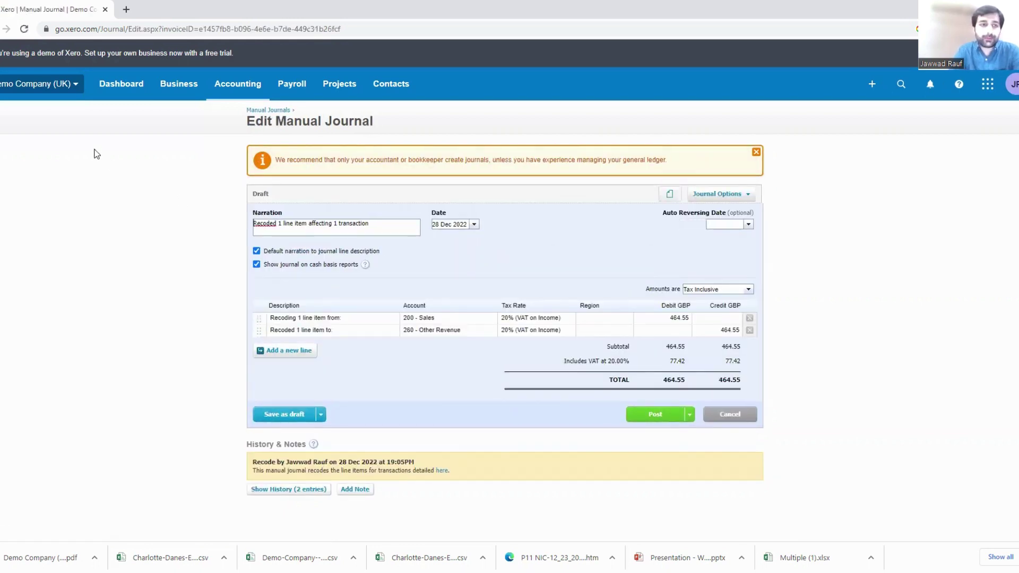
click(7, 29)
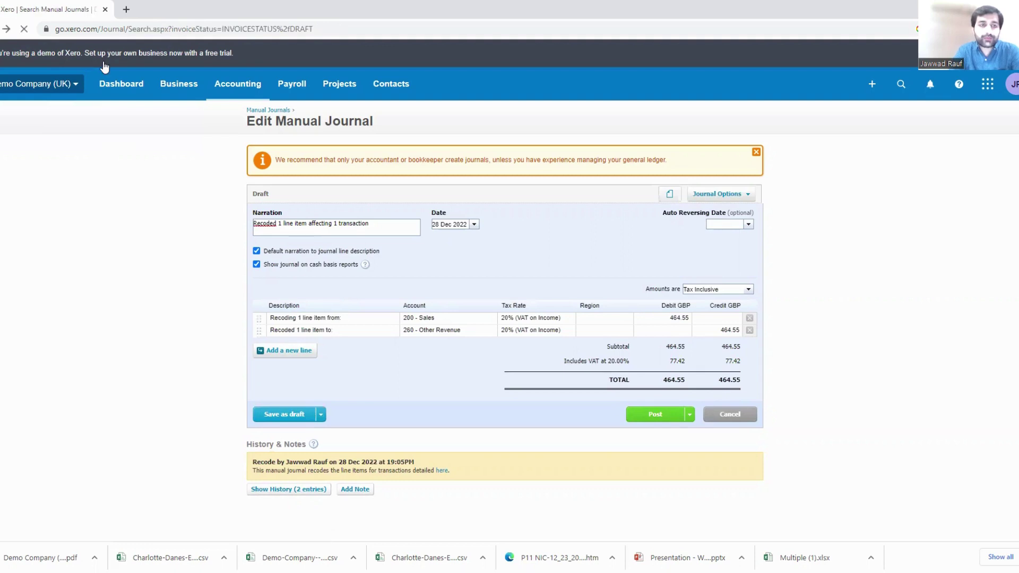
click(329, 179)
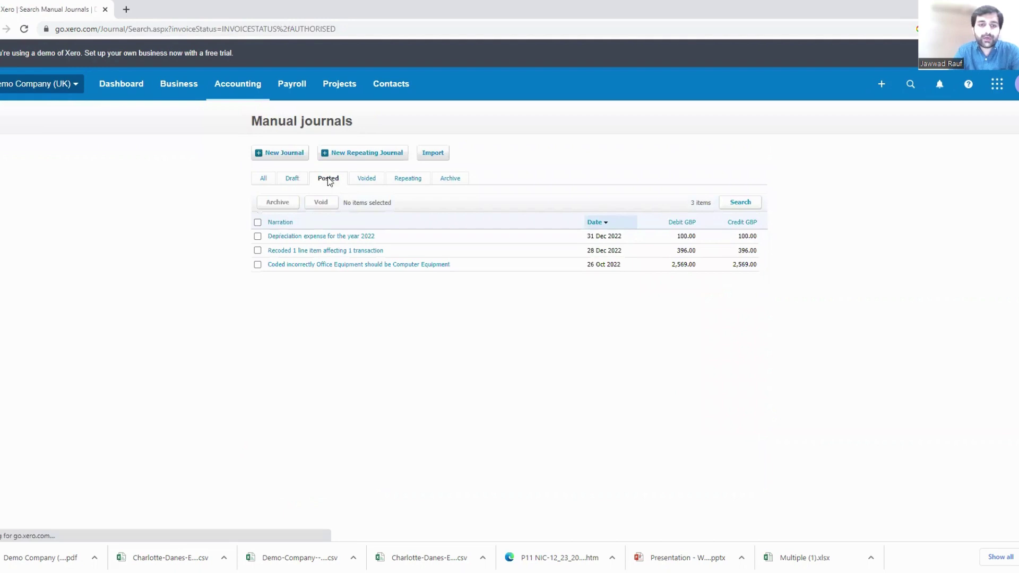
click(347, 251)
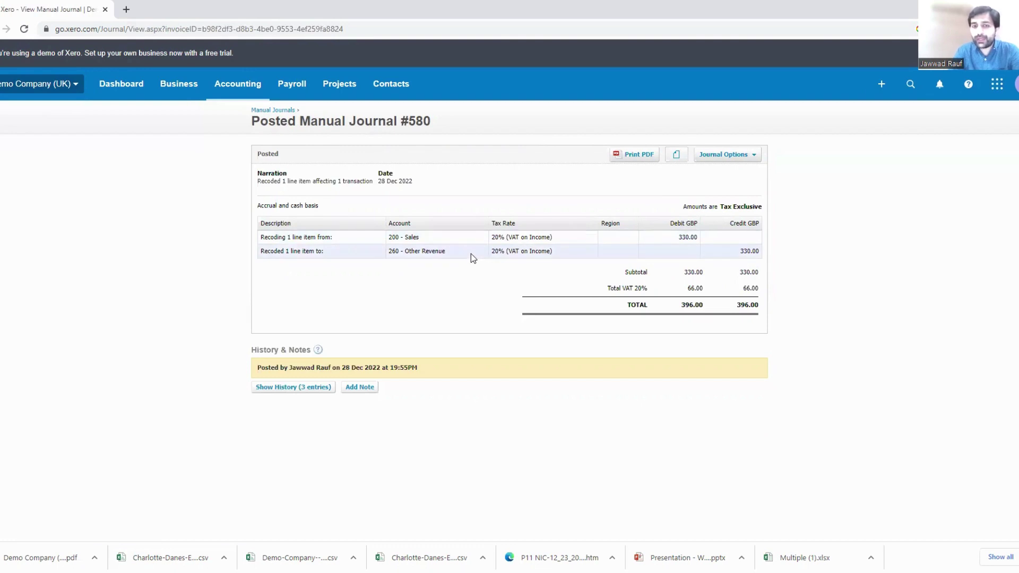
double_click(414, 120)
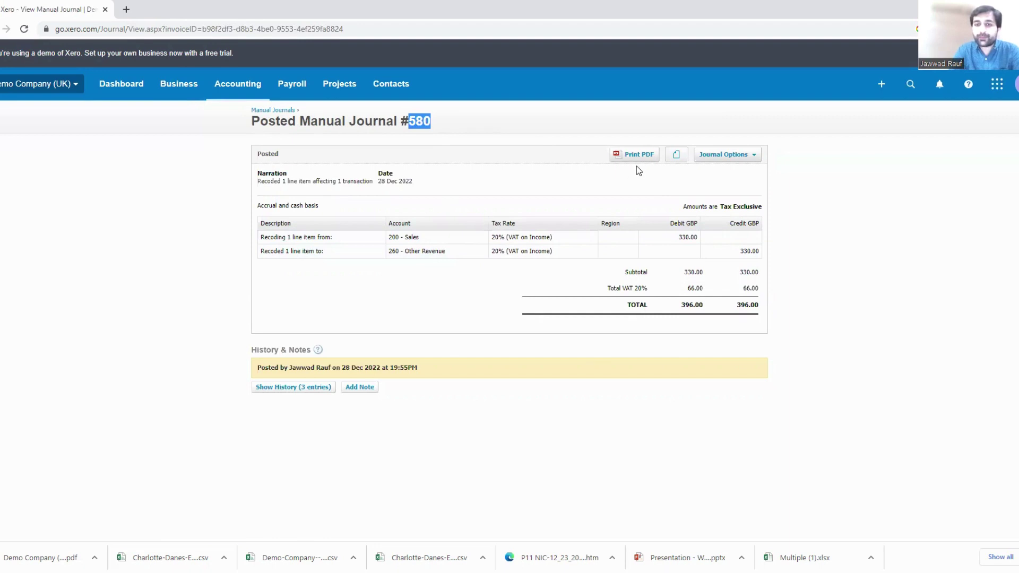
click(757, 157)
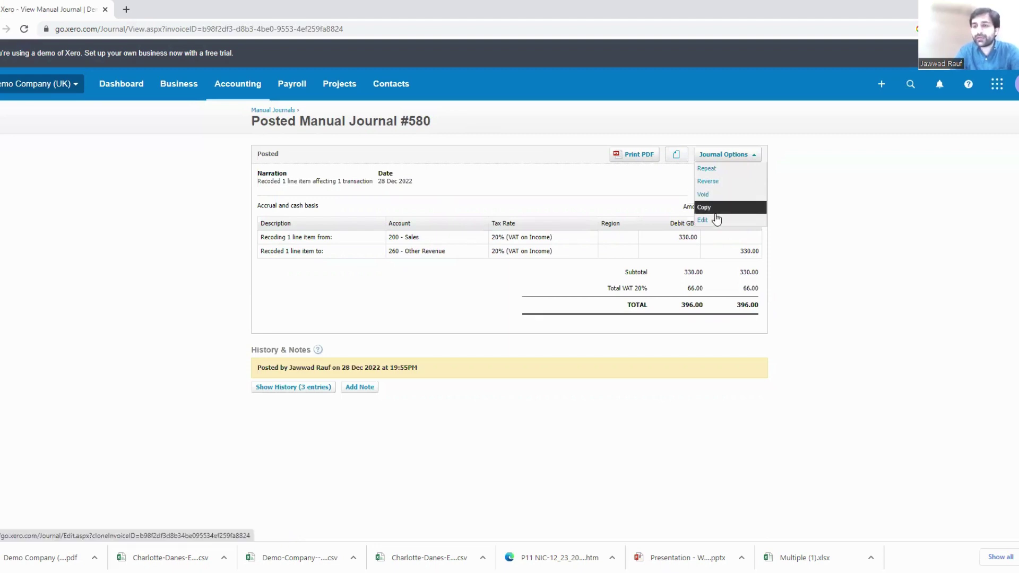
click(429, 418)
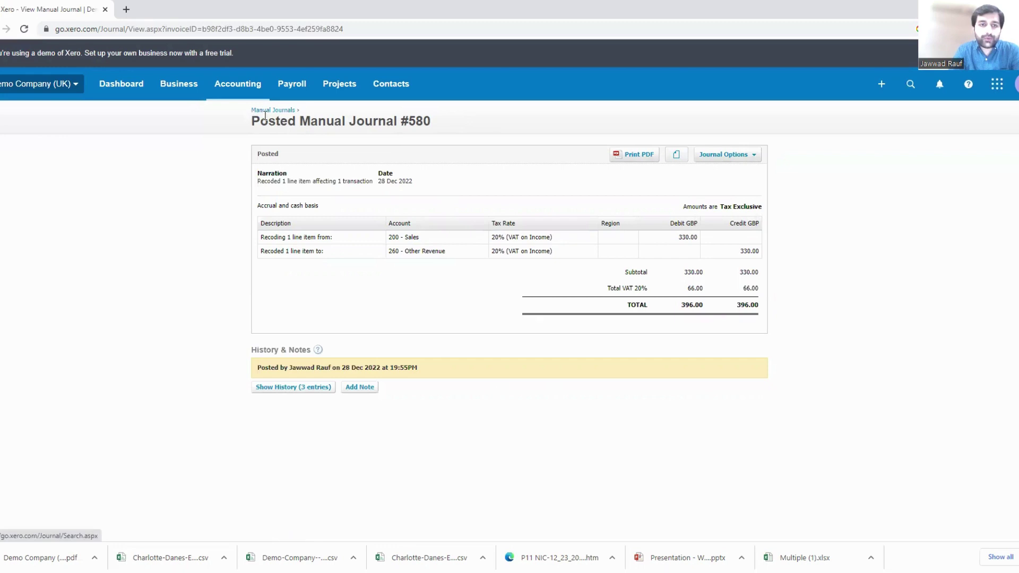
key(alt+Left)
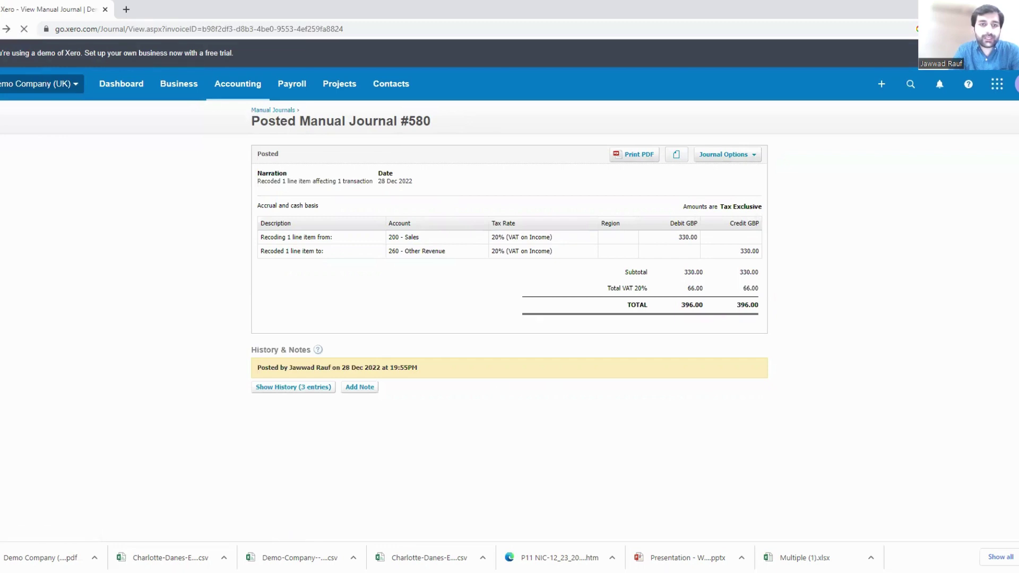